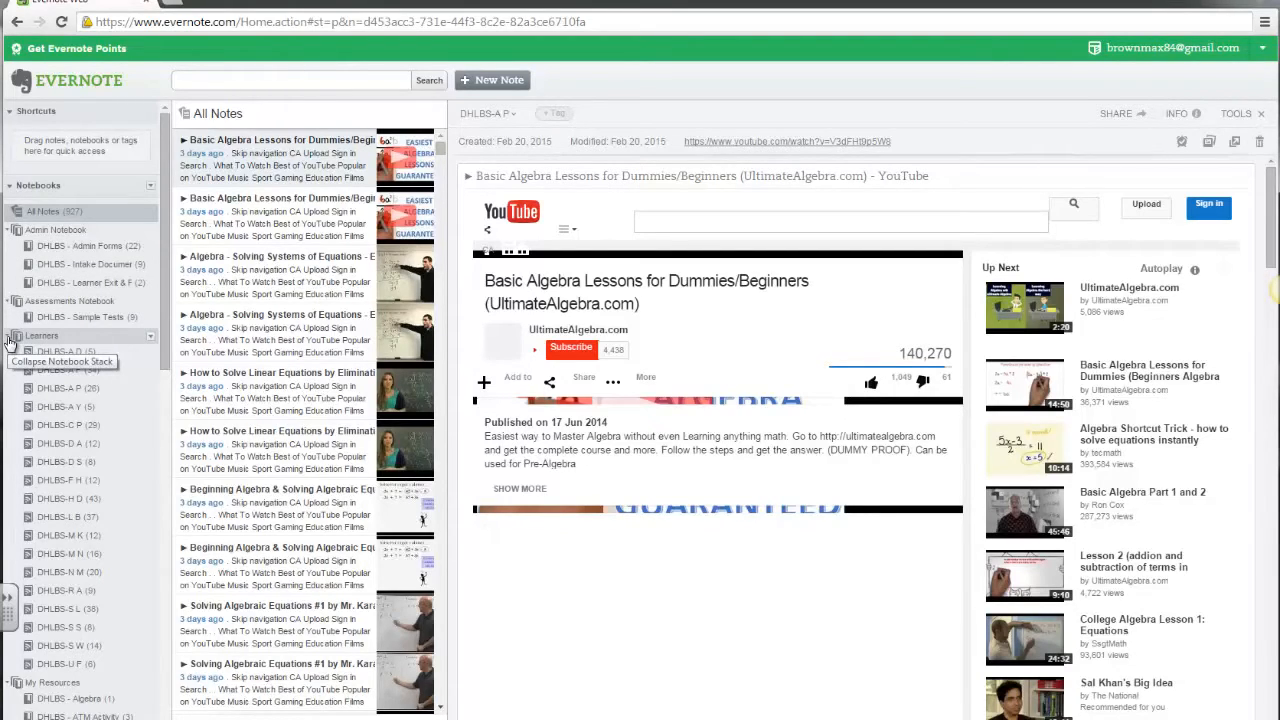
Collapse and re-expand the Learners notebook stack in the sidebar
{"action": "left_click", "coordinate": [10, 338]}
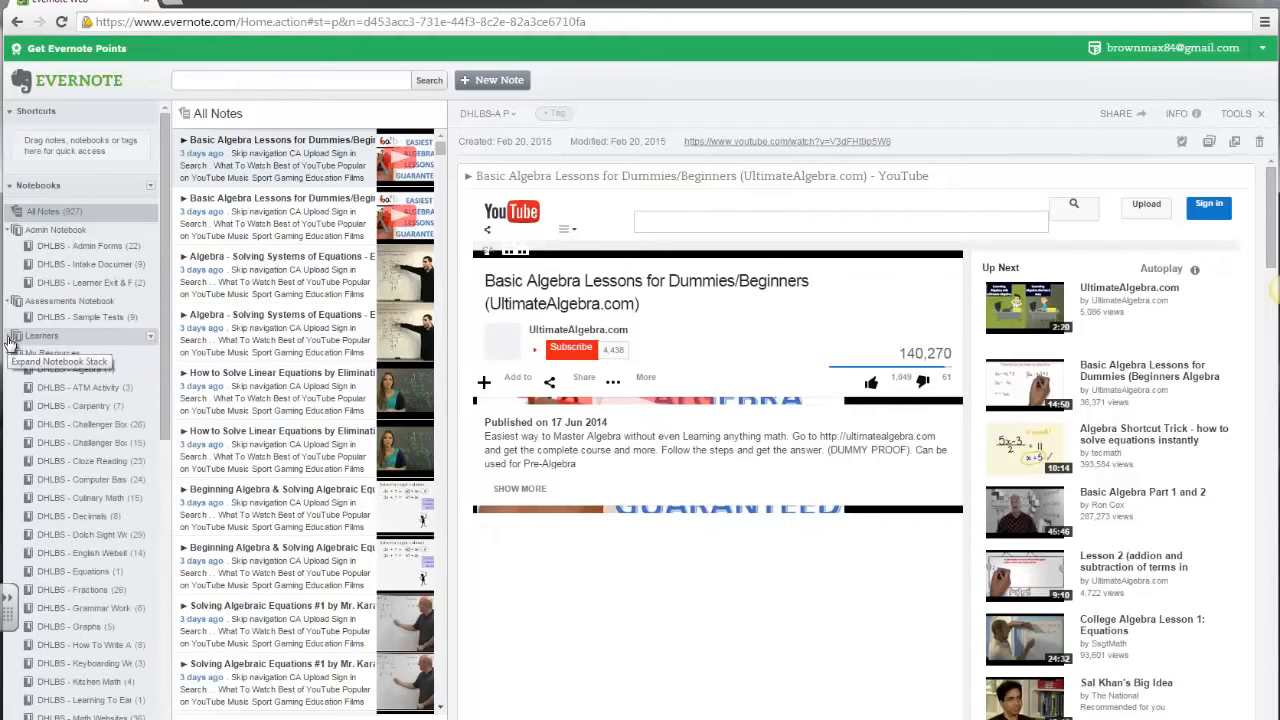
{"action": "left_click", "coordinate": [10, 355]}
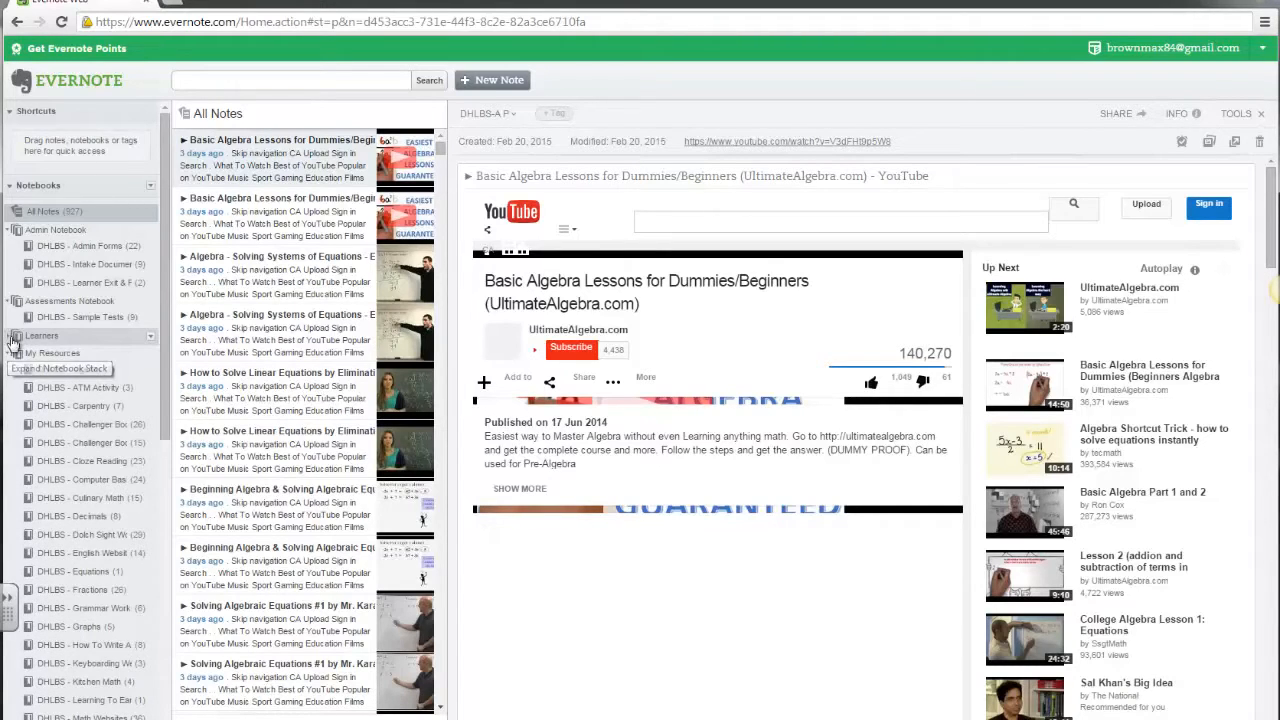
{"action": "left_click", "coordinate": [10, 338]}
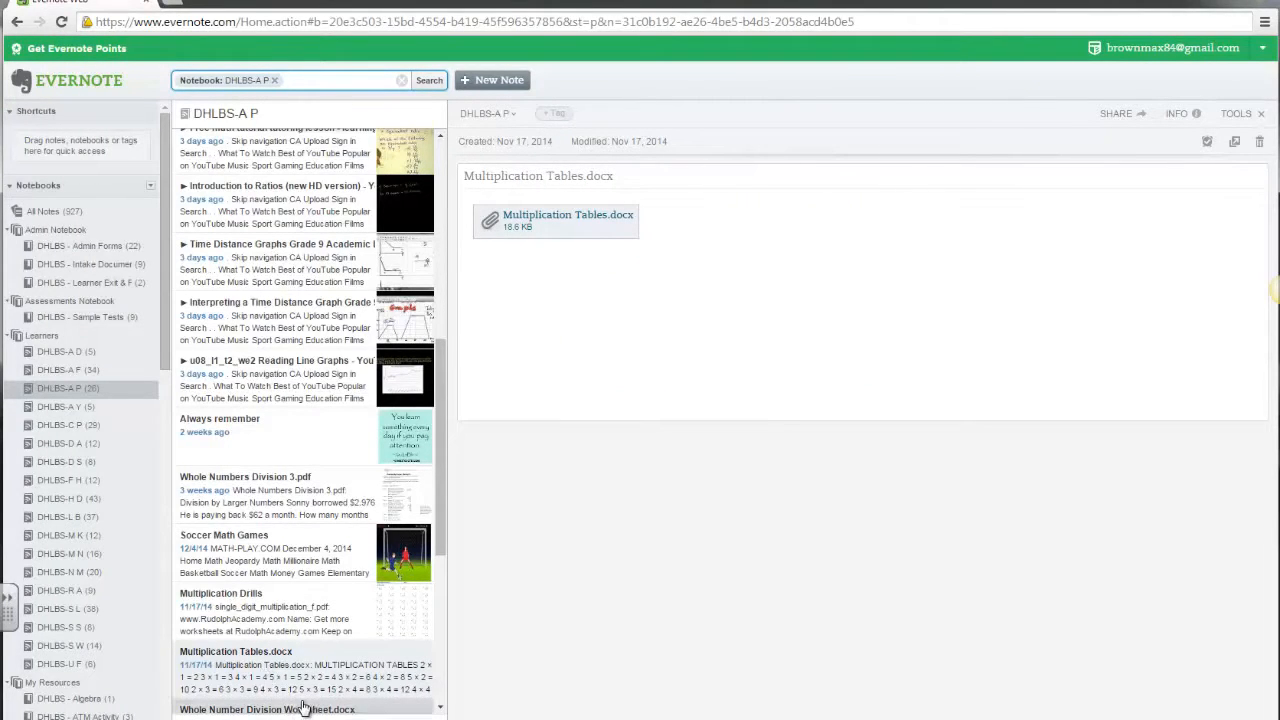
Browse the DHLBS-A P notes: Time Distance Graph, Always remember, Whole Numbers Division 3.pdf, Soccer Math Games, Multiplication Drills
{"action": "left_click", "coordinate": [285, 325]}
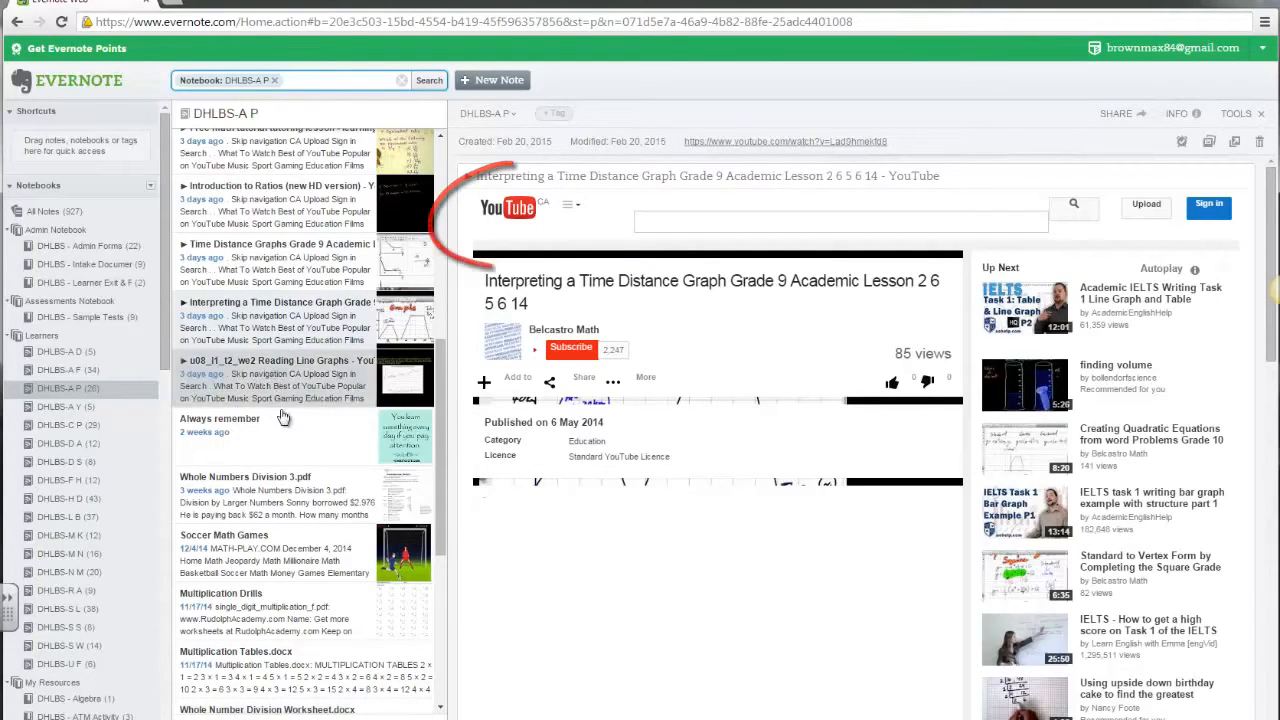
{"action": "left_click", "coordinate": [291, 435]}
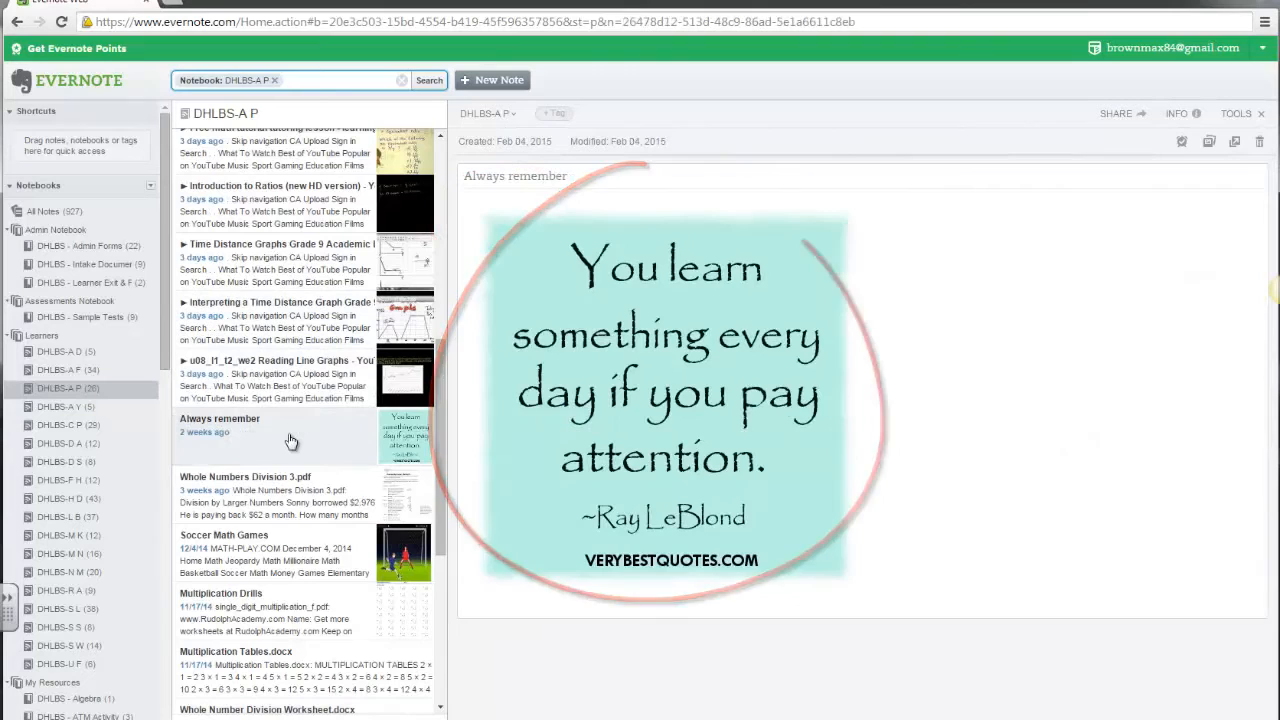
{"action": "left_click", "coordinate": [292, 495]}
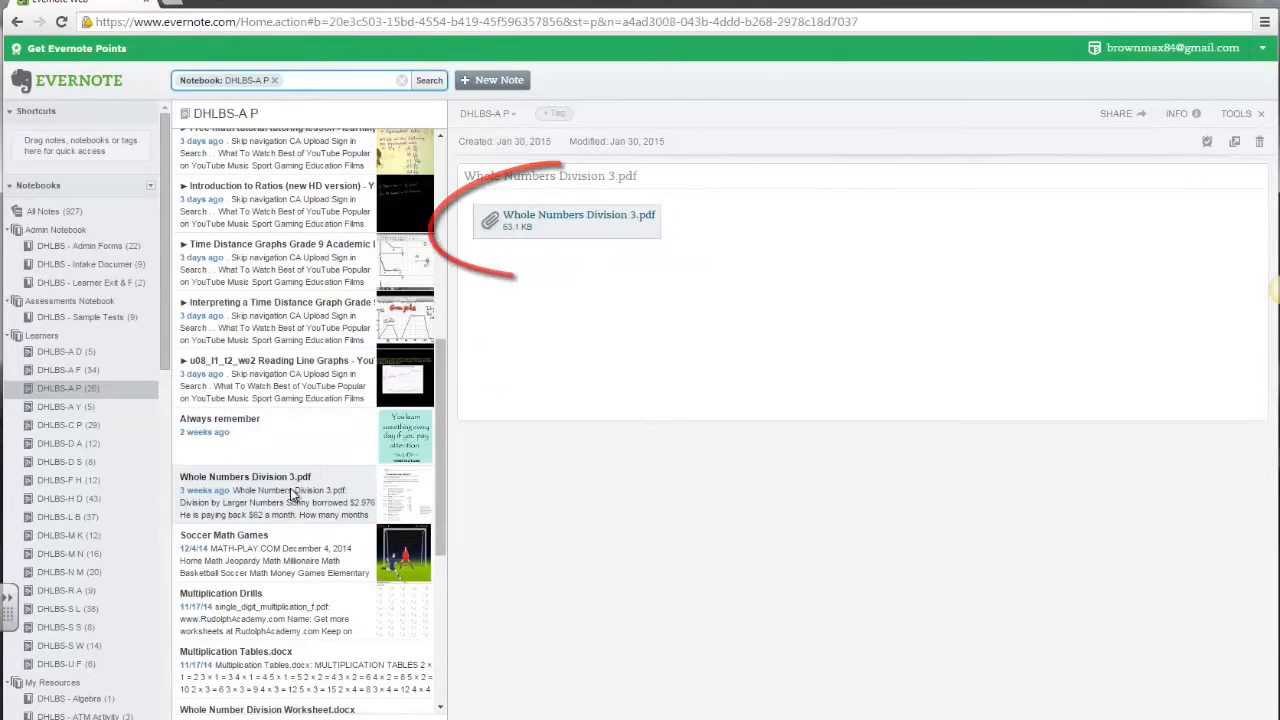
{"action": "left_click", "coordinate": [277, 555]}
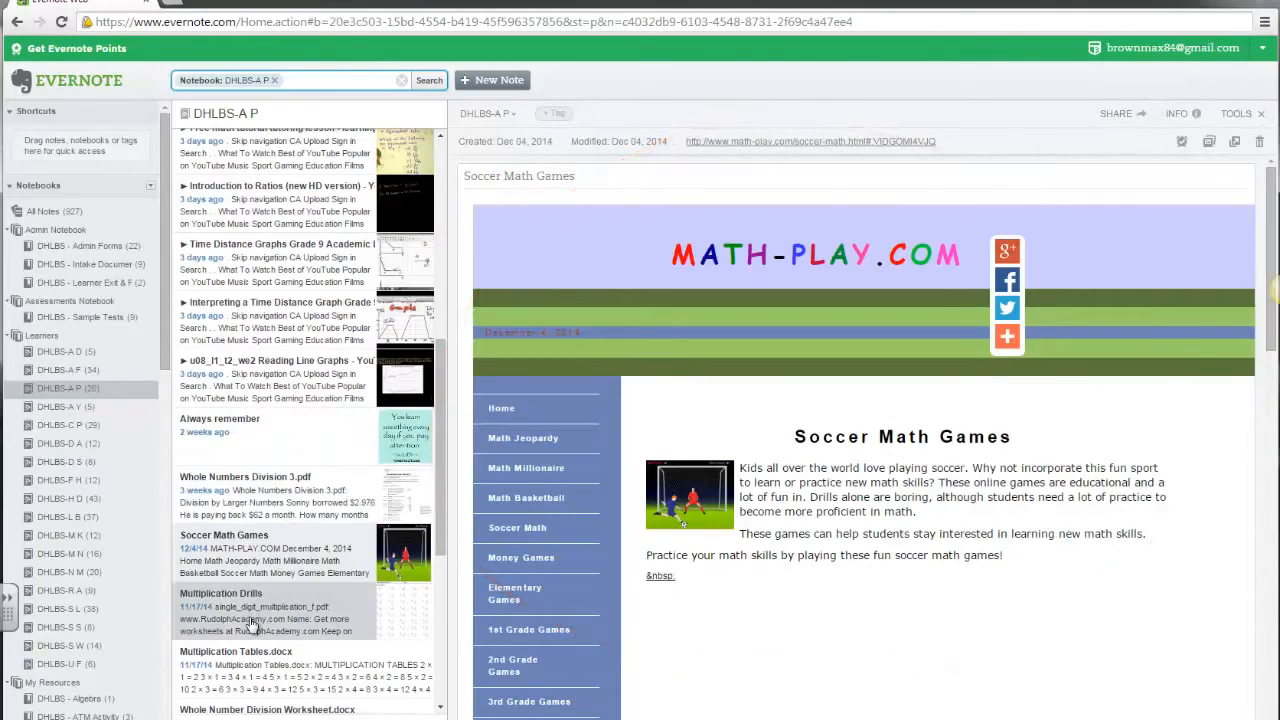
{"action": "left_click", "coordinate": [253, 625]}
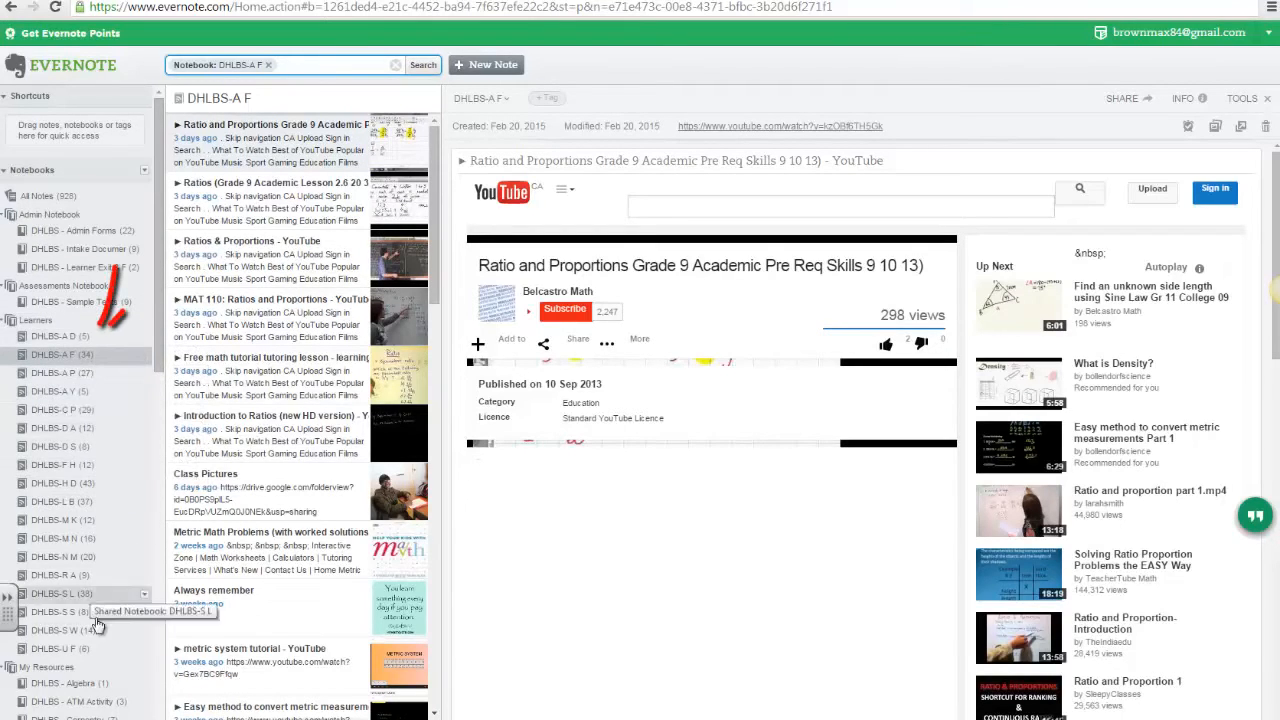
{"action": "scroll", "coordinate": [97, 600], "scroll_direction": "down", "scroll_amount": 3}
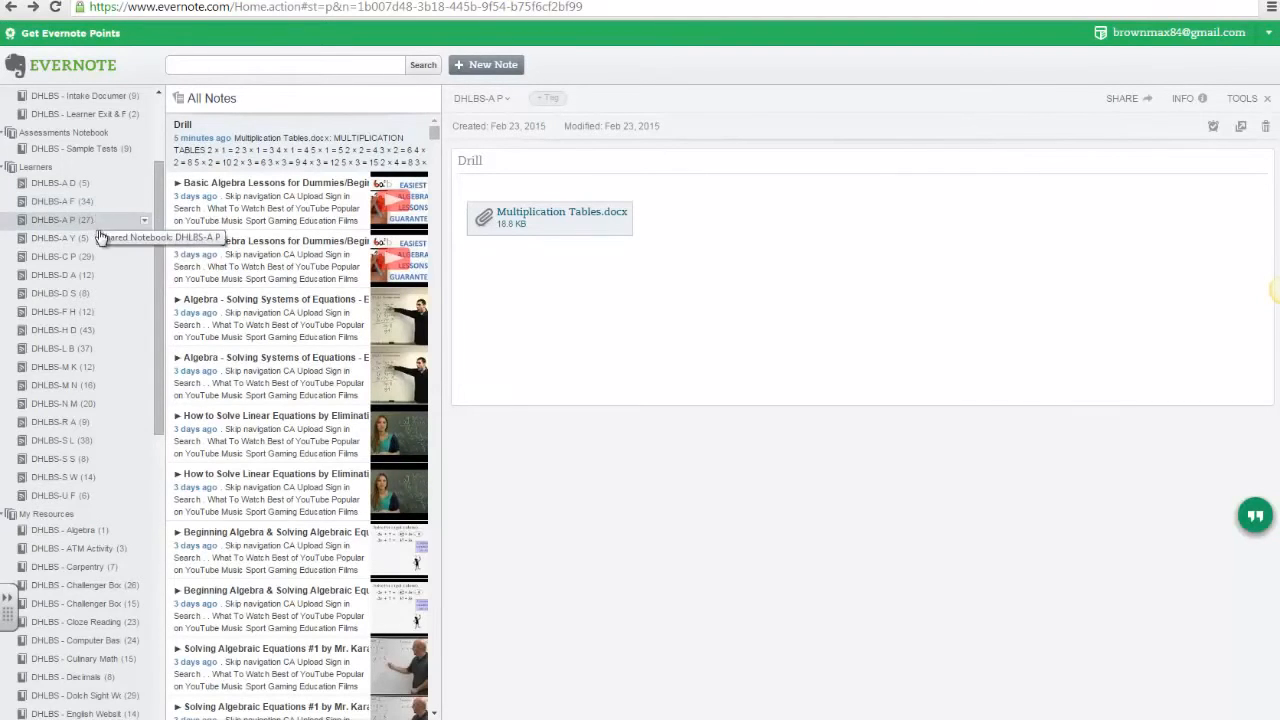
{"action": "left_click", "coordinate": [55, 183]}
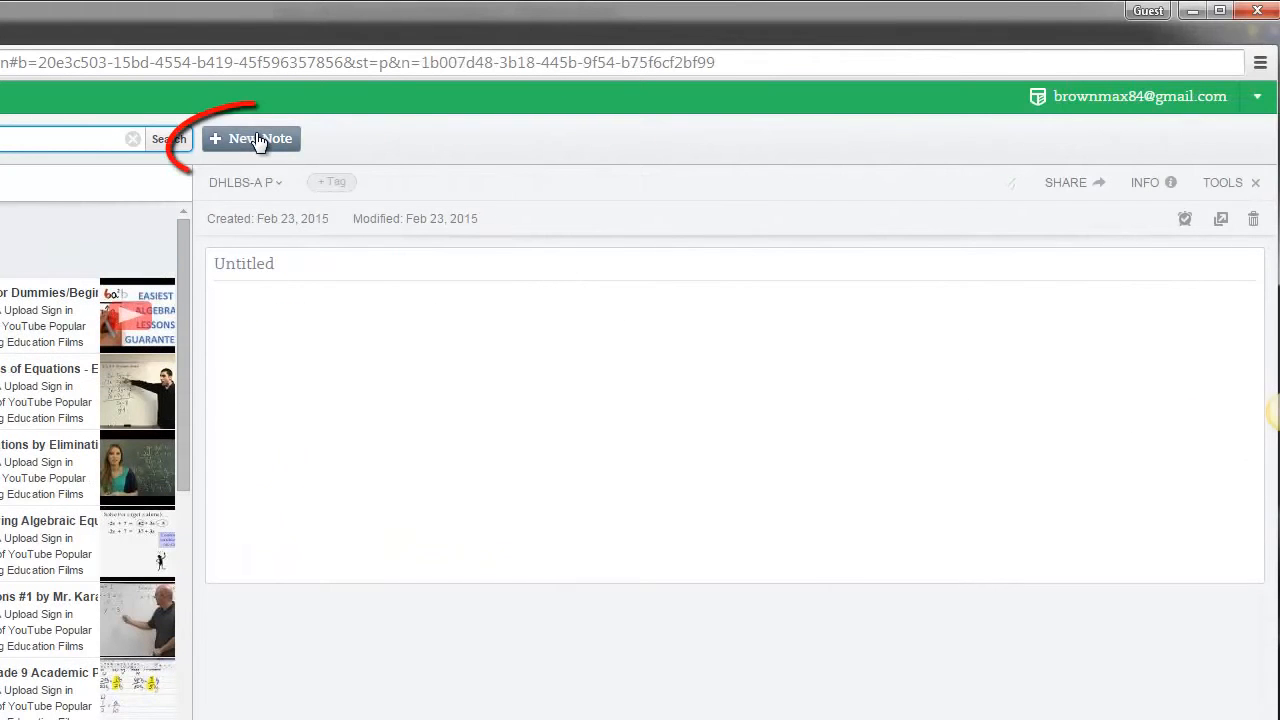
Title the new note 'Drill' and start attaching a file from the computer
{"action": "left_click", "coordinate": [267, 268]}
{"action": "type", "text": "Drill"}
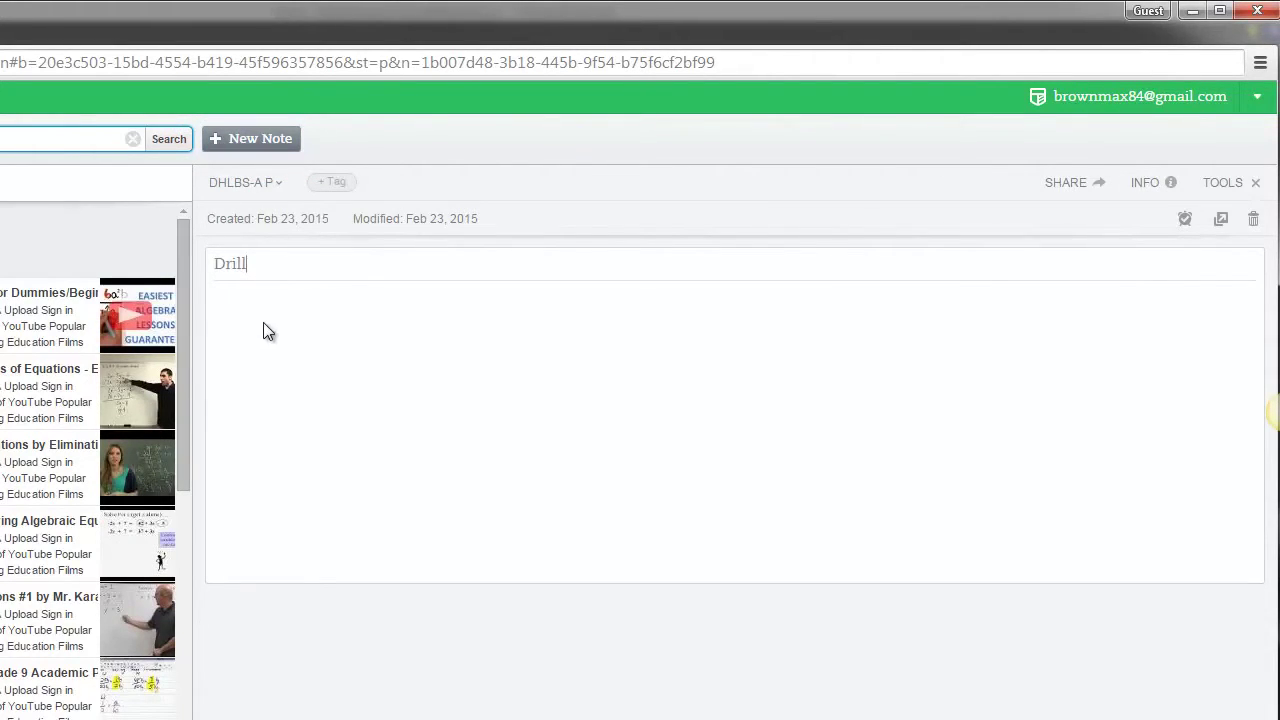
{"action": "left_click", "coordinate": [263, 322]}
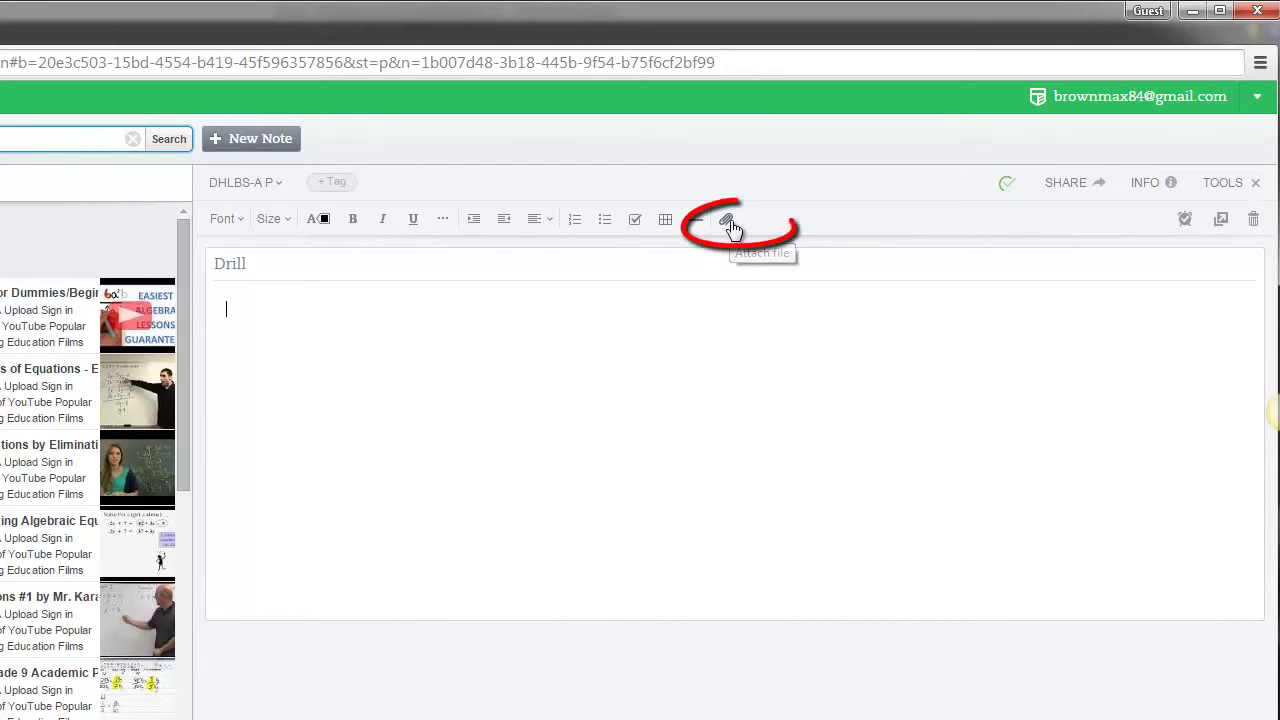
{"action": "left_click", "coordinate": [732, 222]}
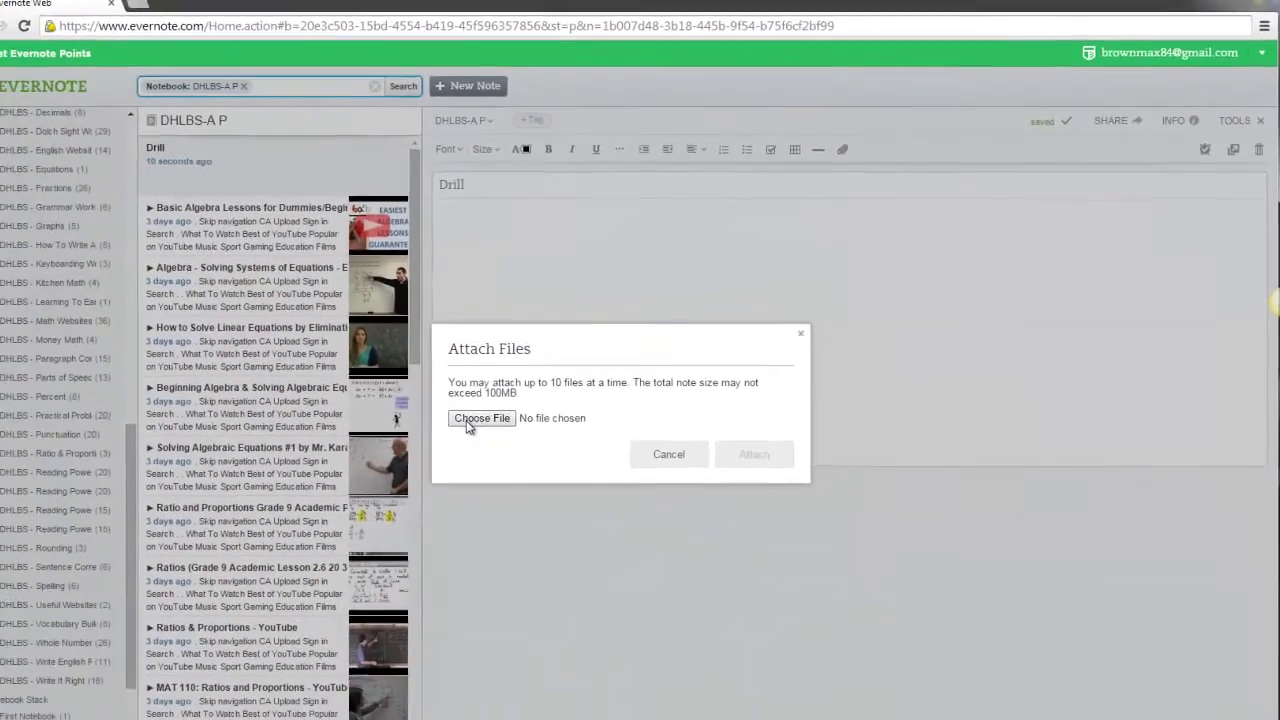
Attach Multiplication Tables.docx from Downloads to the Drill note
{"action": "left_click", "coordinate": [481, 418]}
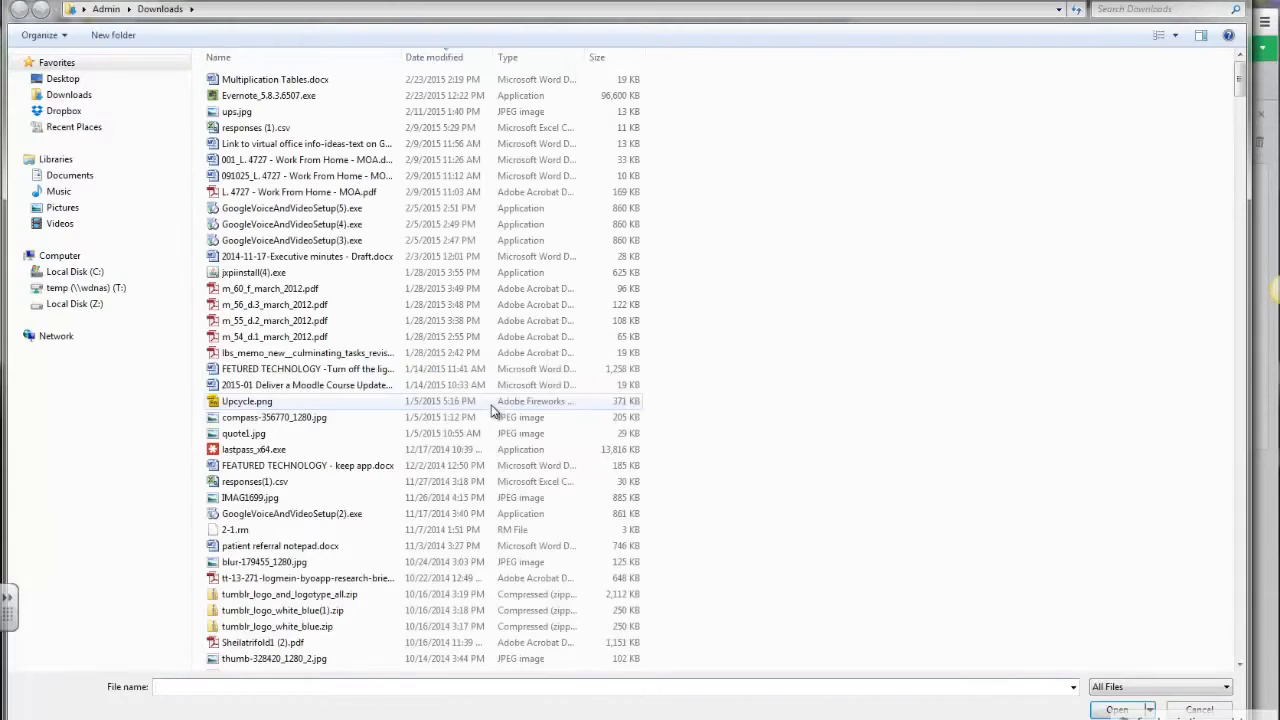
{"action": "double_click", "coordinate": [262, 79]}
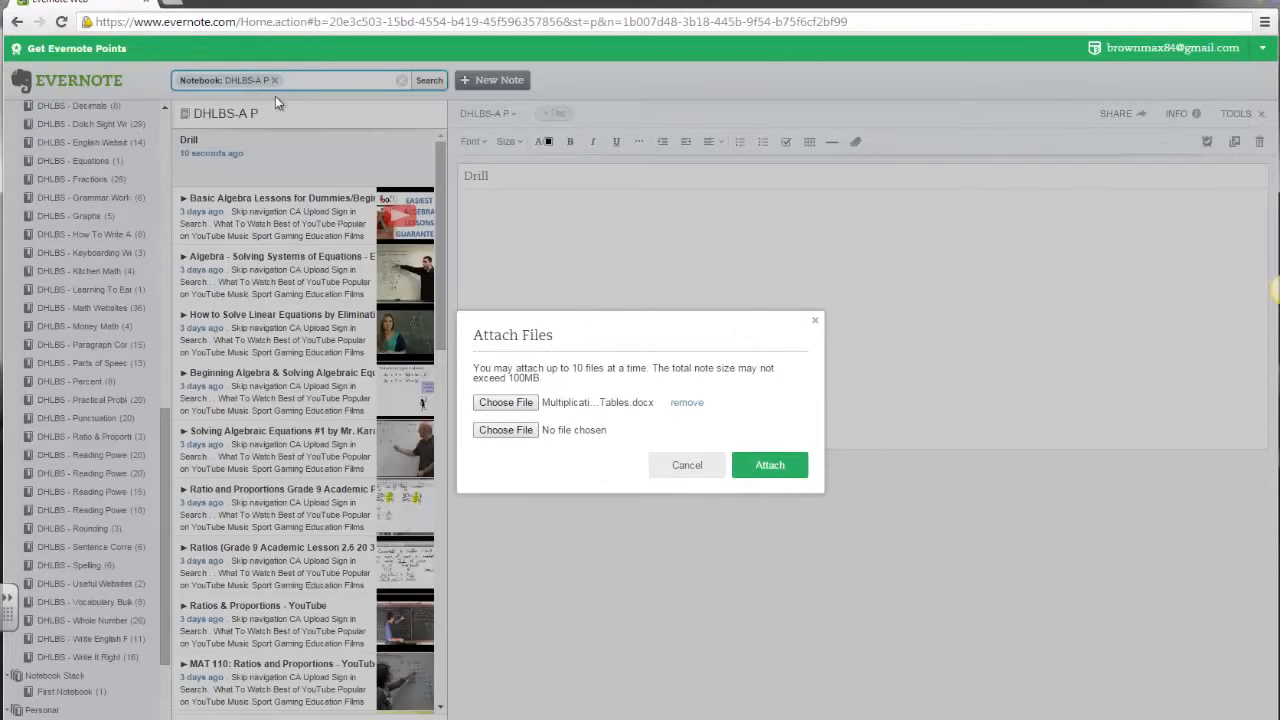
{"action": "left_click", "coordinate": [770, 466]}
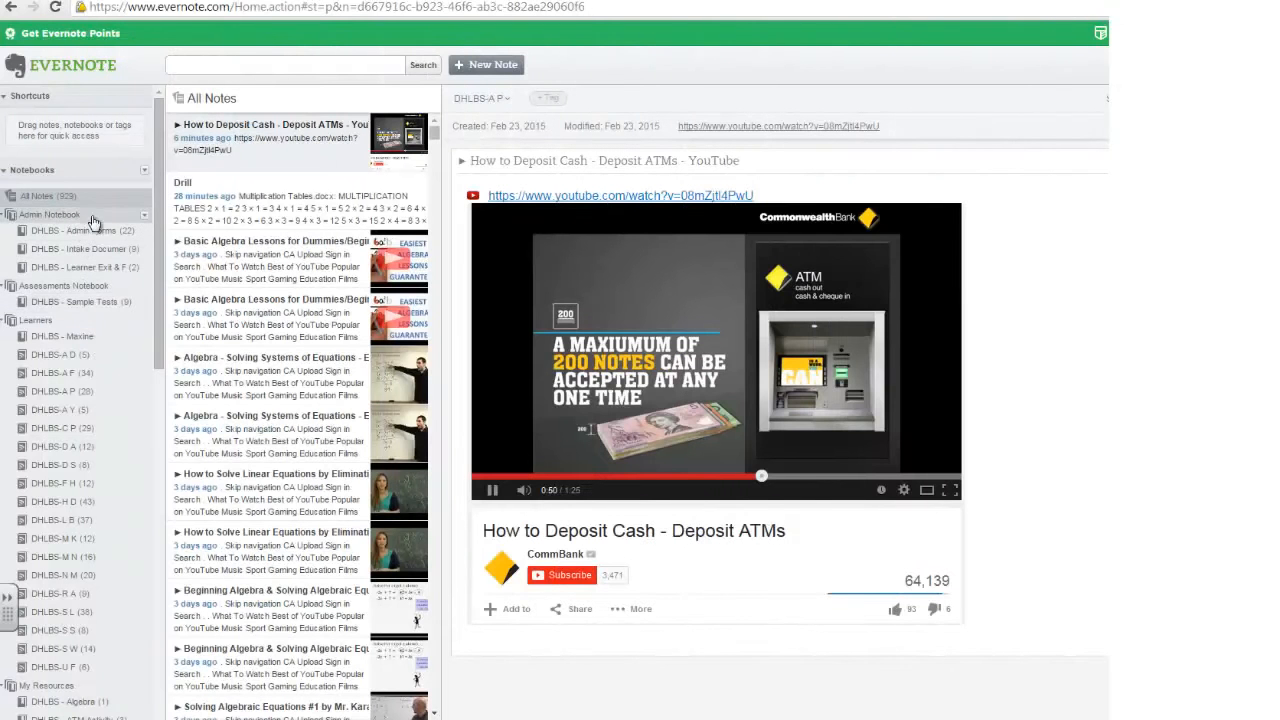
Create a new notebook named DHLBS-Maxine
{"action": "left_click", "coordinate": [146, 172]}
{"action": "type", "text": "DHLBS-Maxine"}
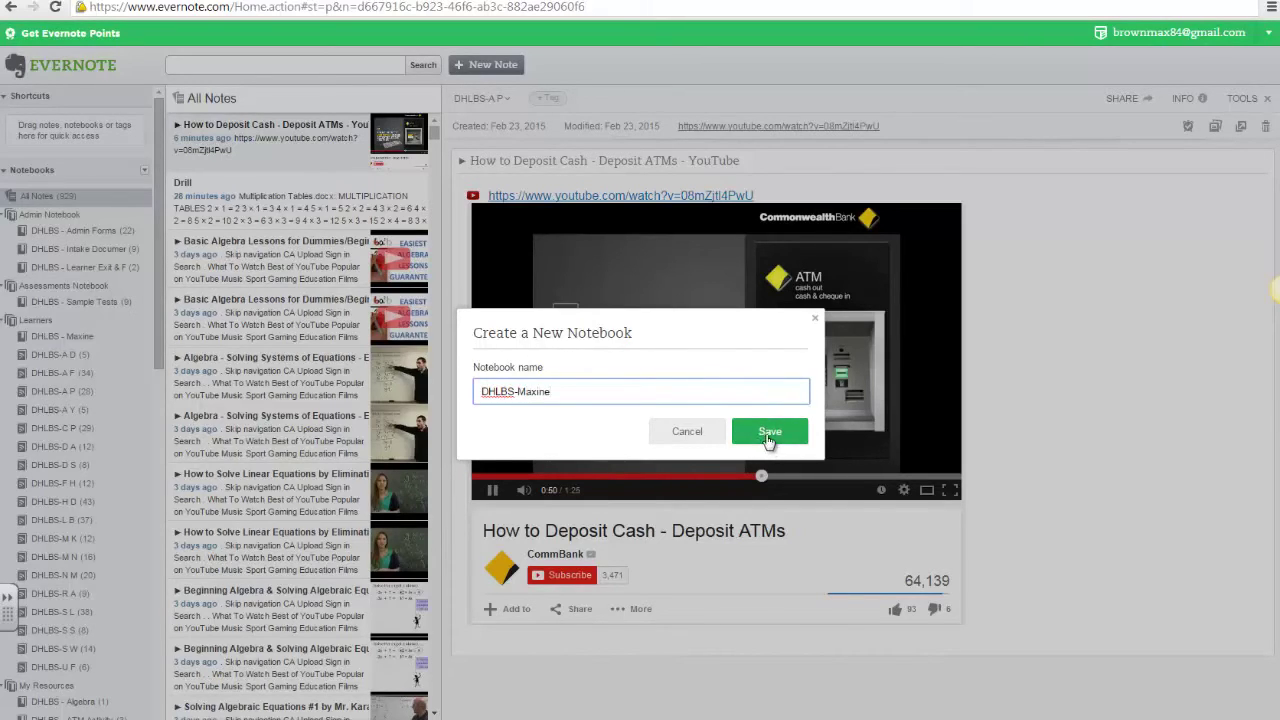
{"action": "left_click", "coordinate": [768, 433]}
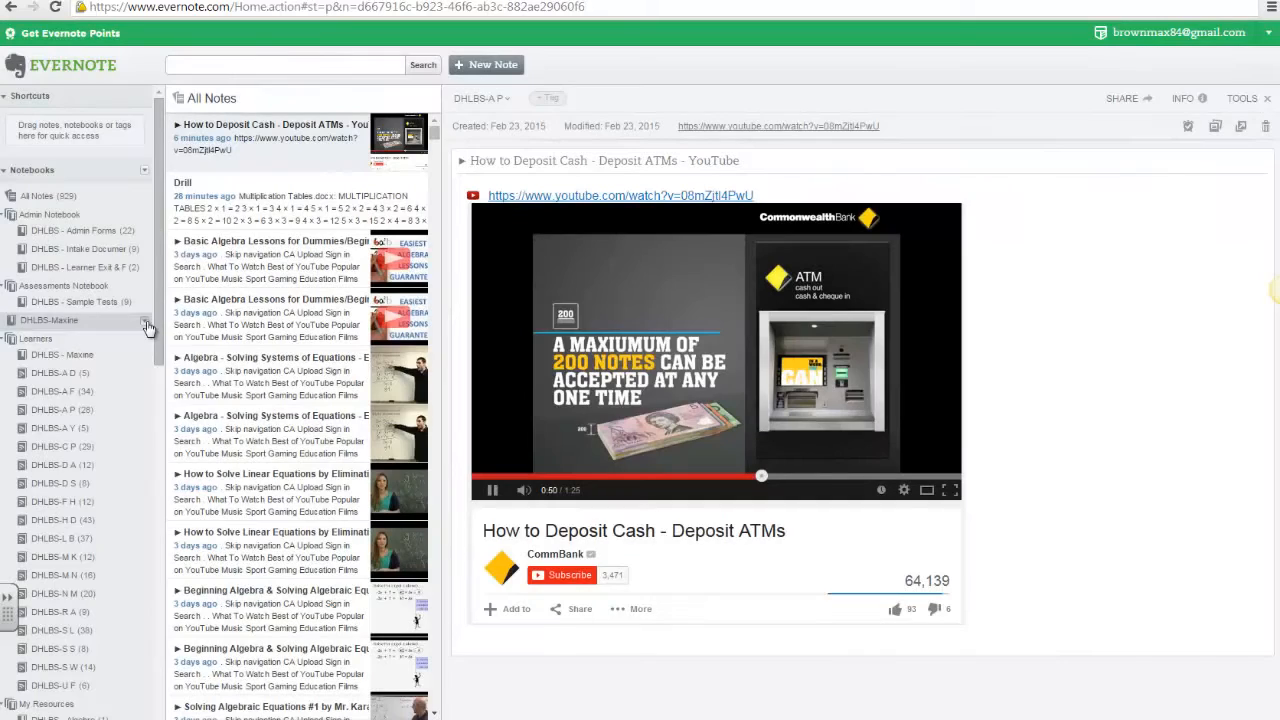
Add the DHLBS-Maxine notebook to the Learners stack
{"action": "right_click", "coordinate": [146, 330]}
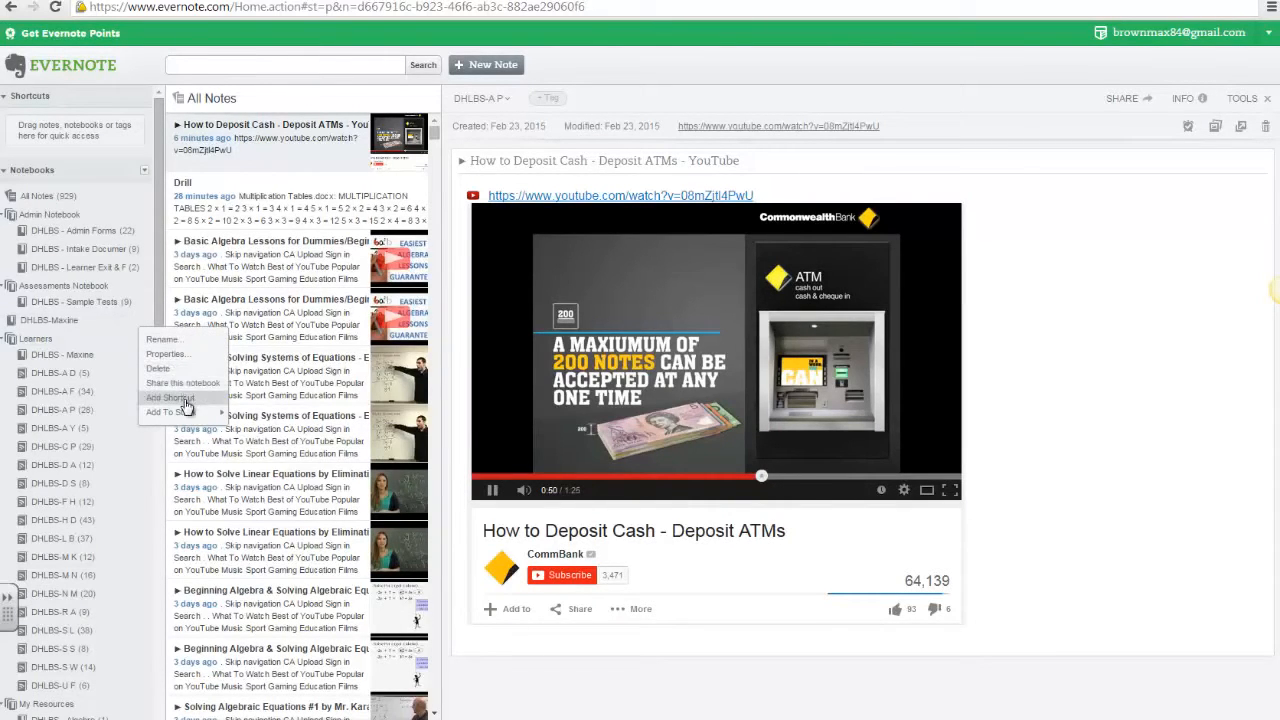
{"action": "mouse_move", "coordinate": [172, 412]}
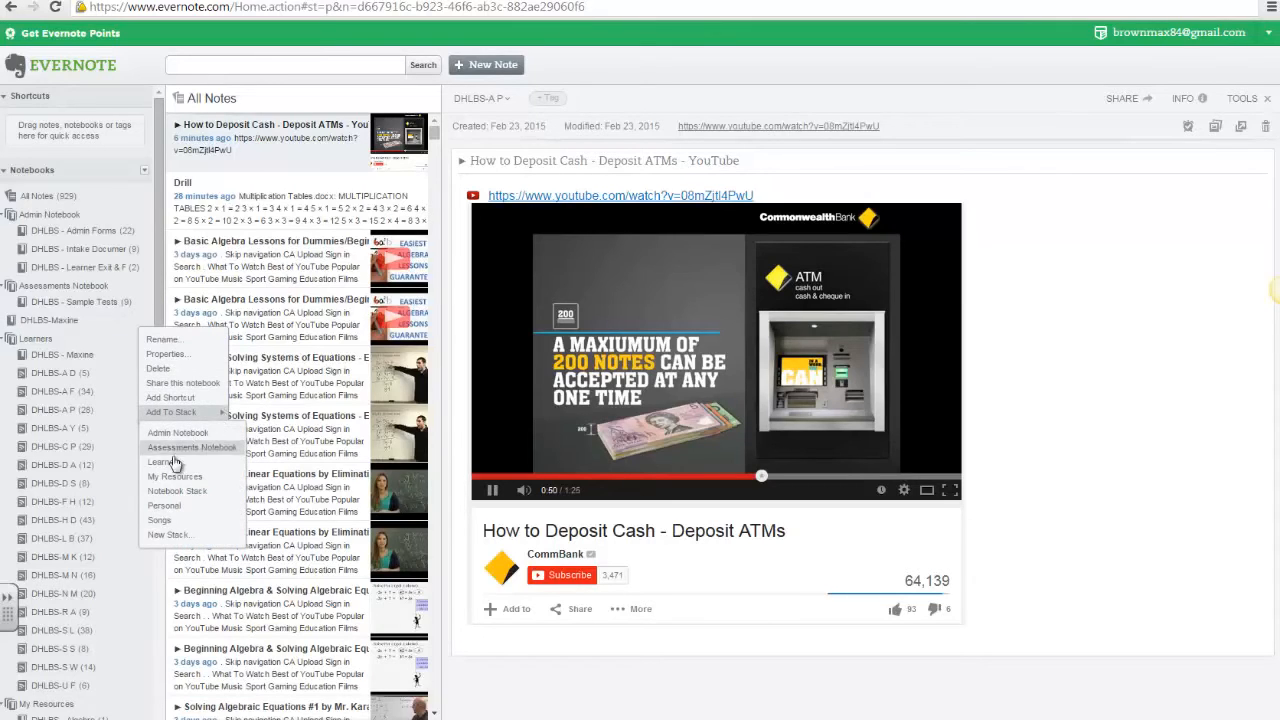
{"action": "left_click", "coordinate": [172, 465]}
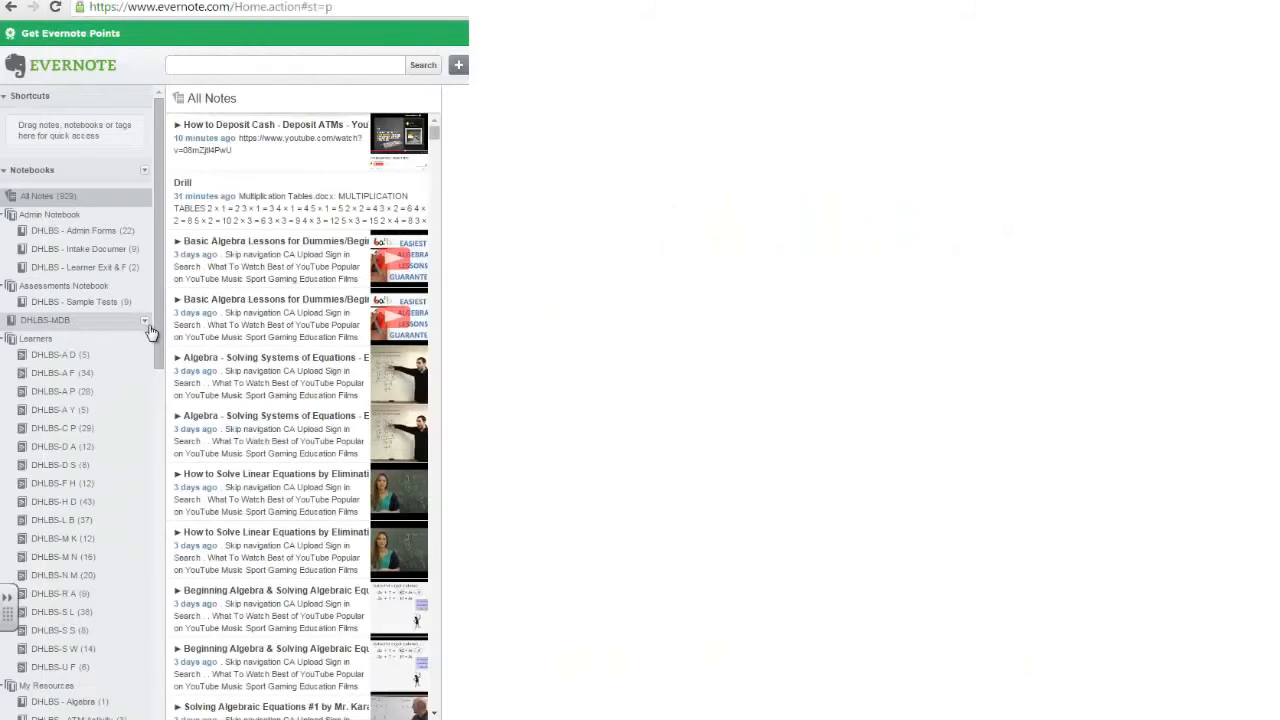
Share the DHLBS-MDB notebook by publishing it and copy its public link
{"action": "left_click", "coordinate": [146, 322]}
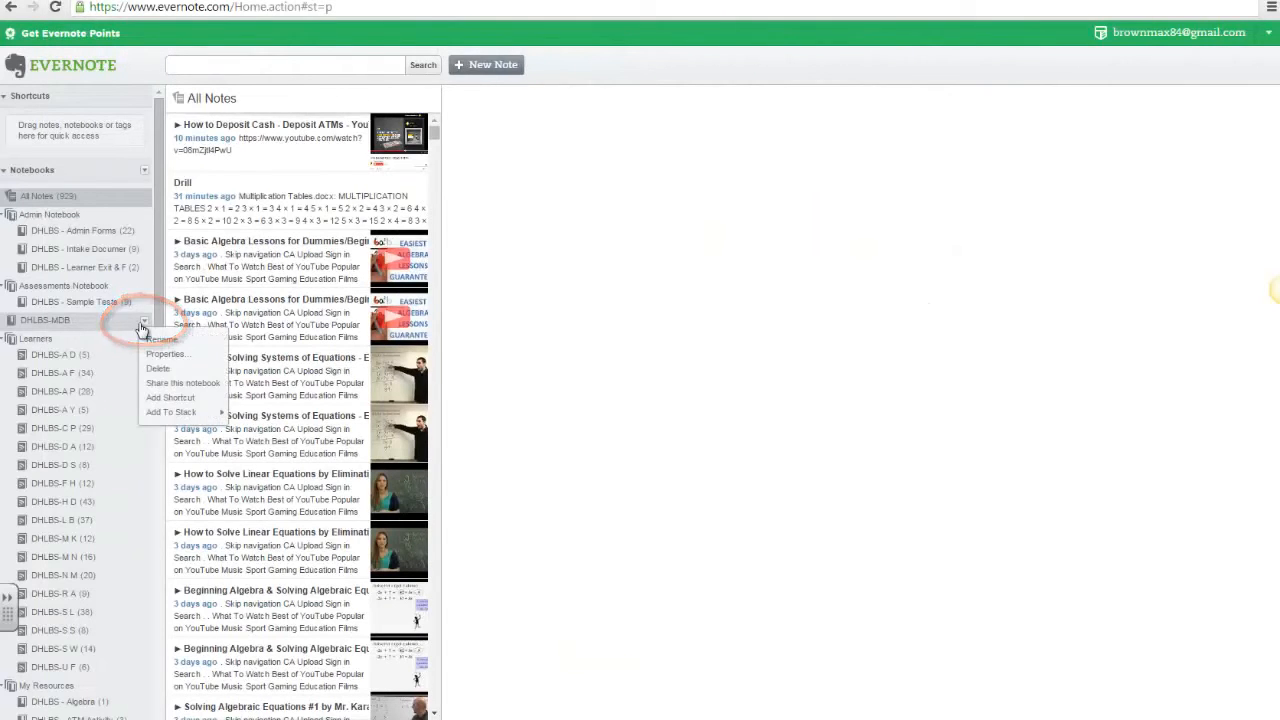
{"action": "left_click", "coordinate": [183, 383]}
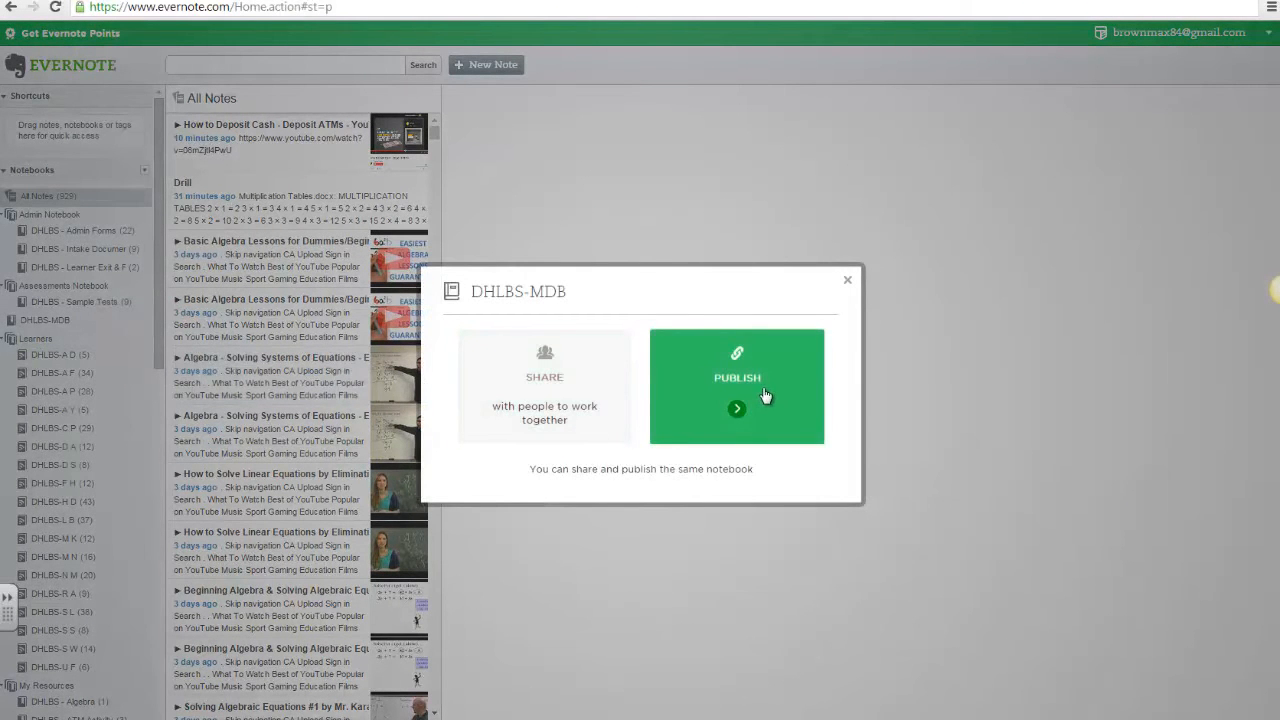
{"action": "left_click", "coordinate": [765, 395]}
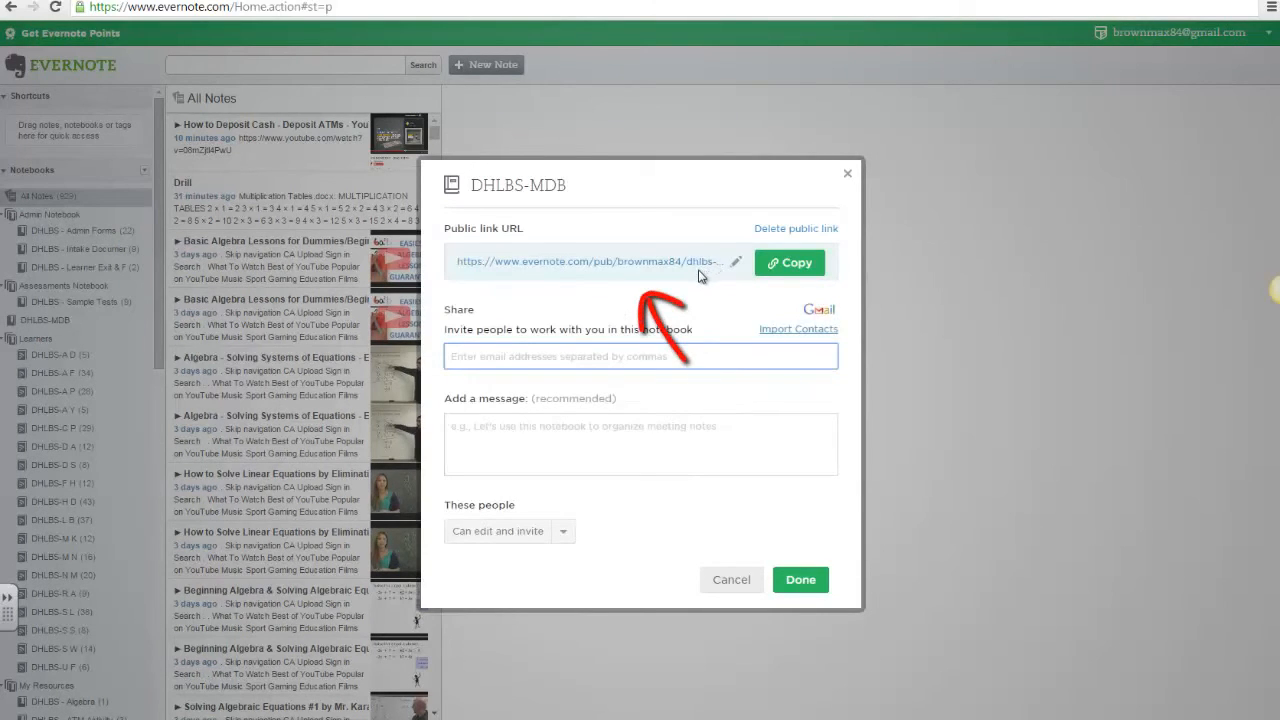
{"action": "left_click", "coordinate": [784, 266]}
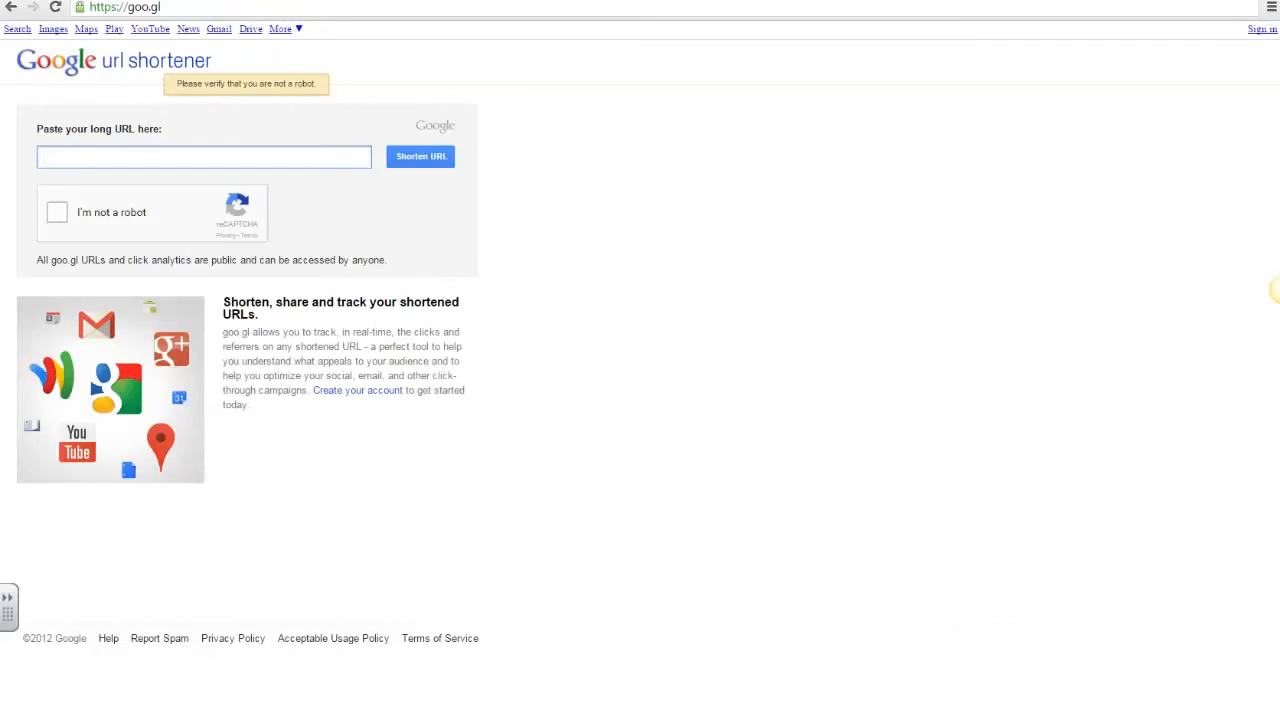
{"action": "right_click", "coordinate": [93, 159]}
{"action": "left_click", "coordinate": [160, 248]}
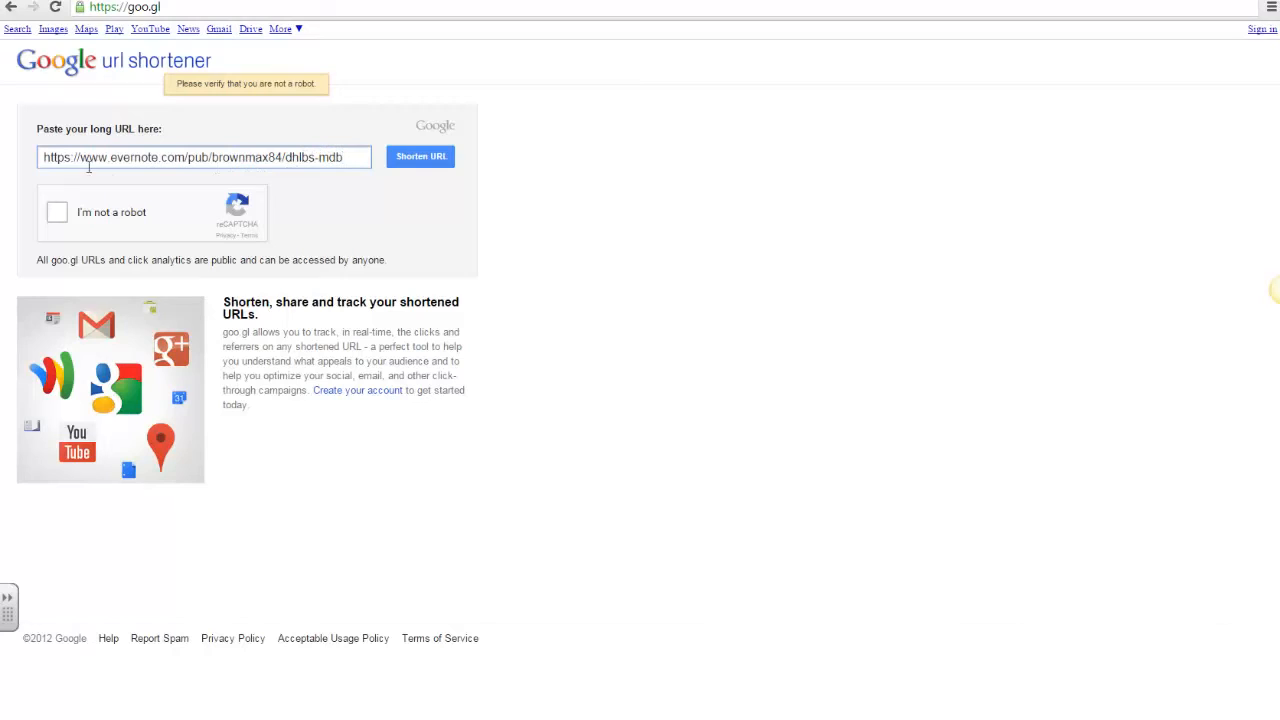
{"action": "left_click", "coordinate": [58, 213]}
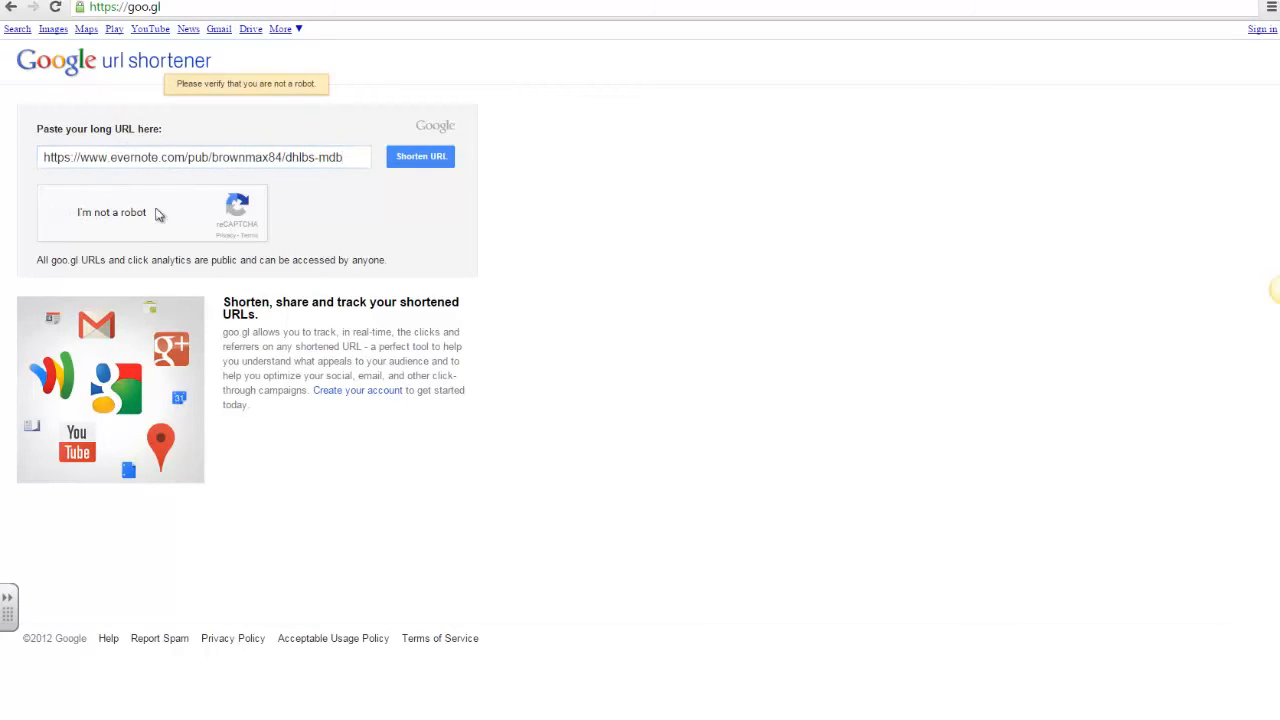
{"action": "left_click", "coordinate": [82, 256]}
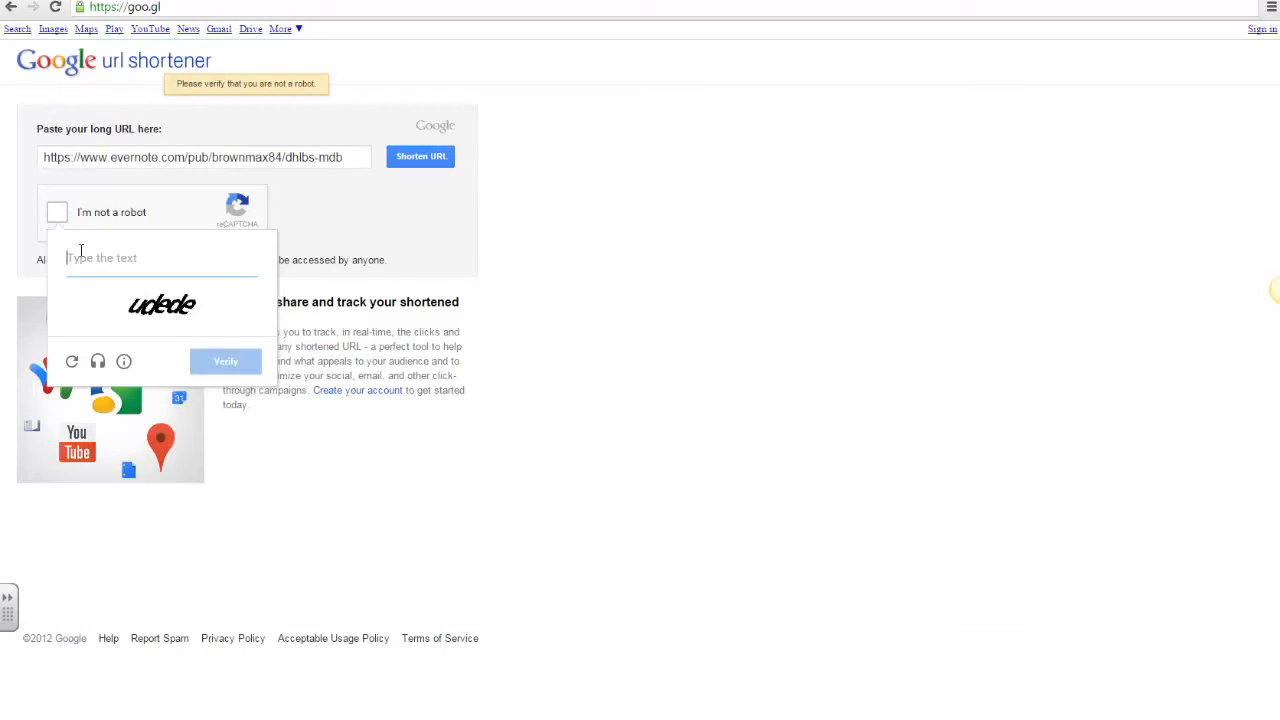
{"action": "type", "text": "udecde"}
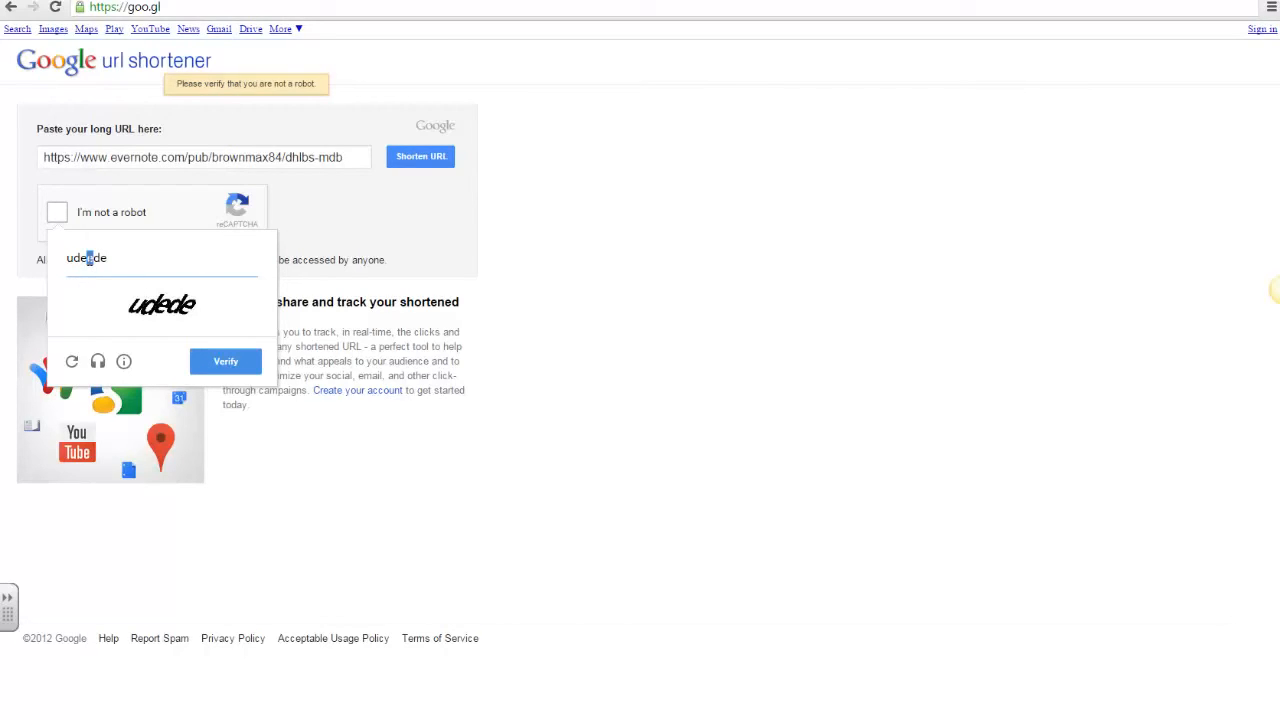
{"action": "key", "text": "BackSpace"}
{"action": "left_click", "coordinate": [225, 361]}
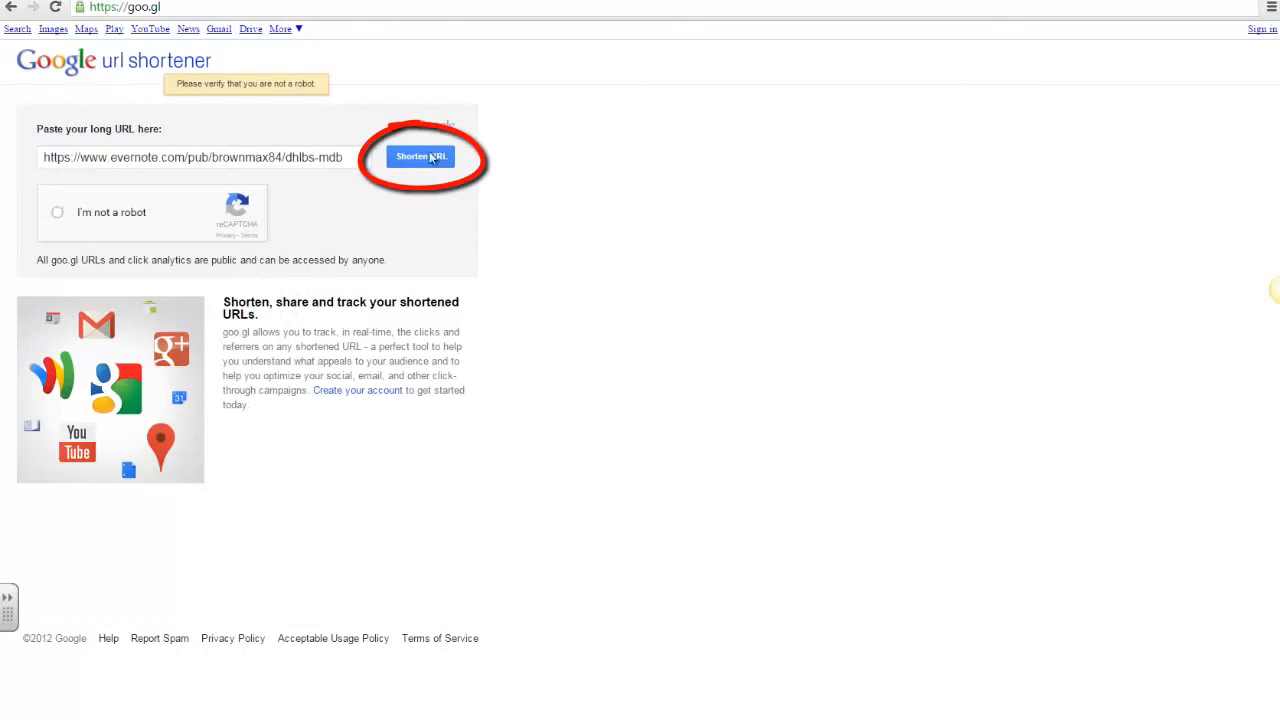
{"action": "left_click", "coordinate": [413, 158]}
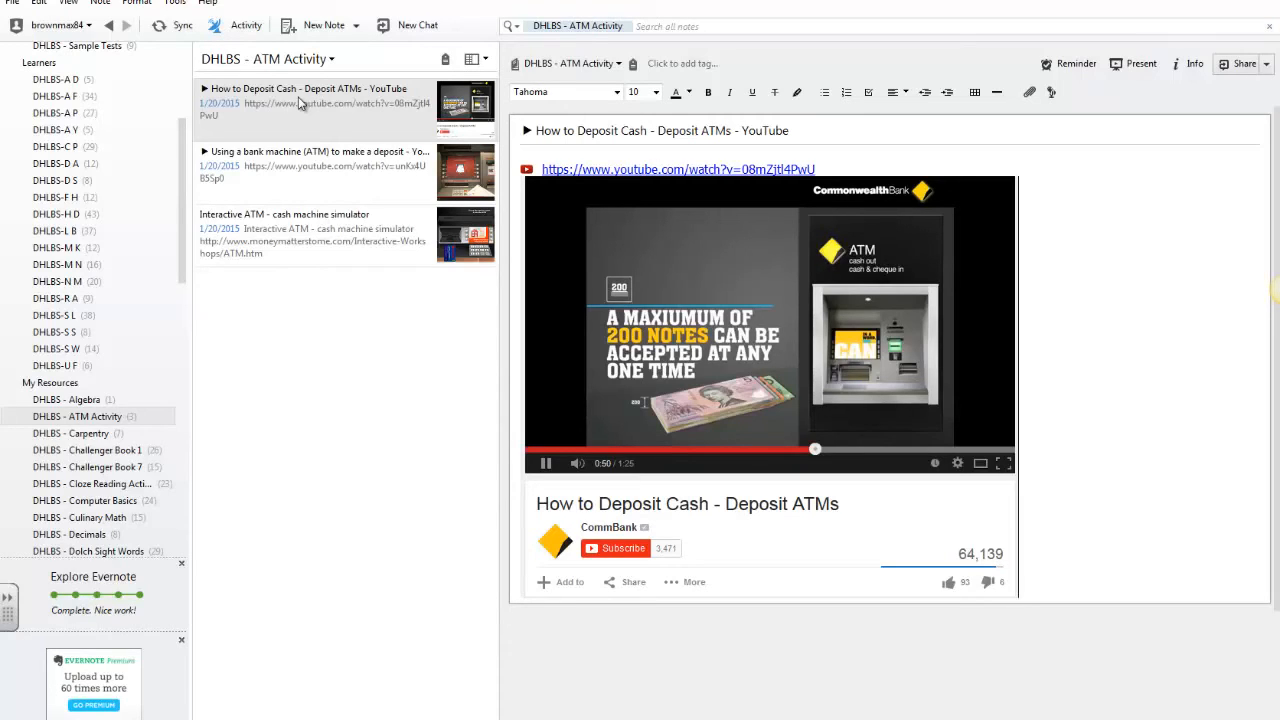
Select the How to Deposit Cash note and bring up its actions menu
{"action": "left_click", "coordinate": [297, 98]}
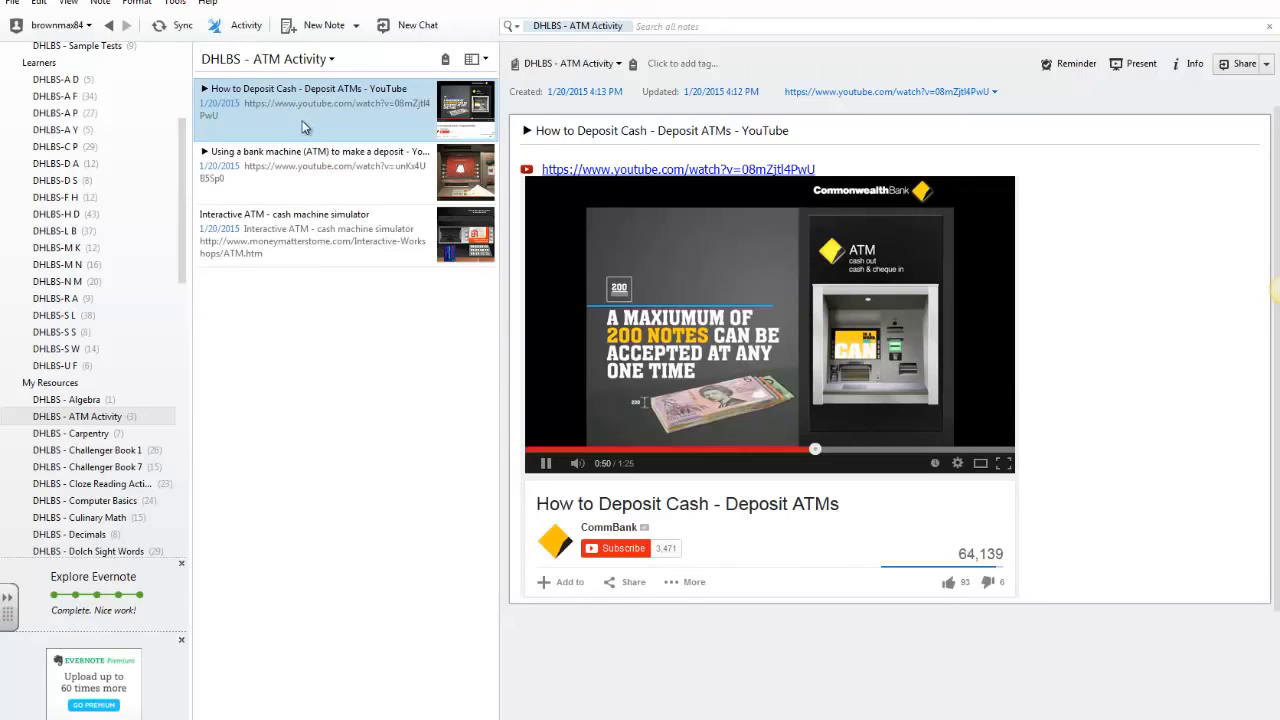
{"action": "right_click", "coordinate": [303, 120]}
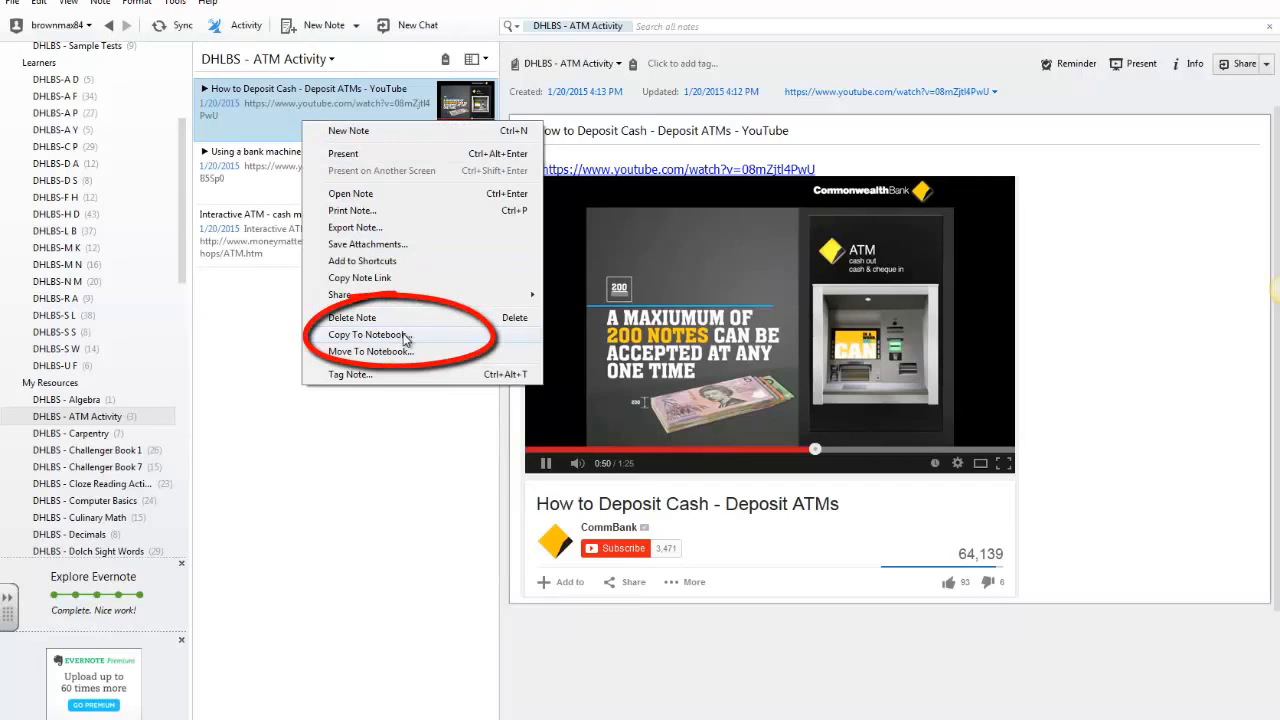
Copy the How to Deposit Cash note into DHLBS-A P and view that notebook to confirm
{"action": "left_click", "coordinate": [406, 336]}
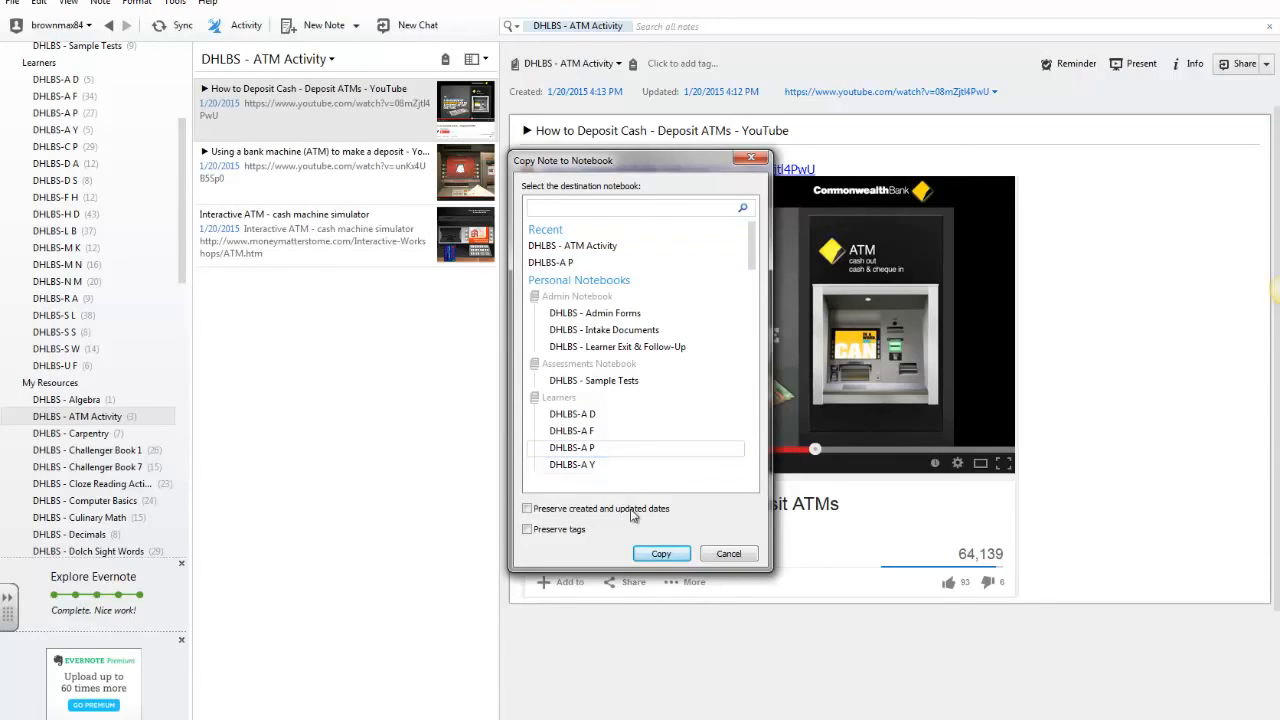
{"action": "left_click", "coordinate": [660, 555]}
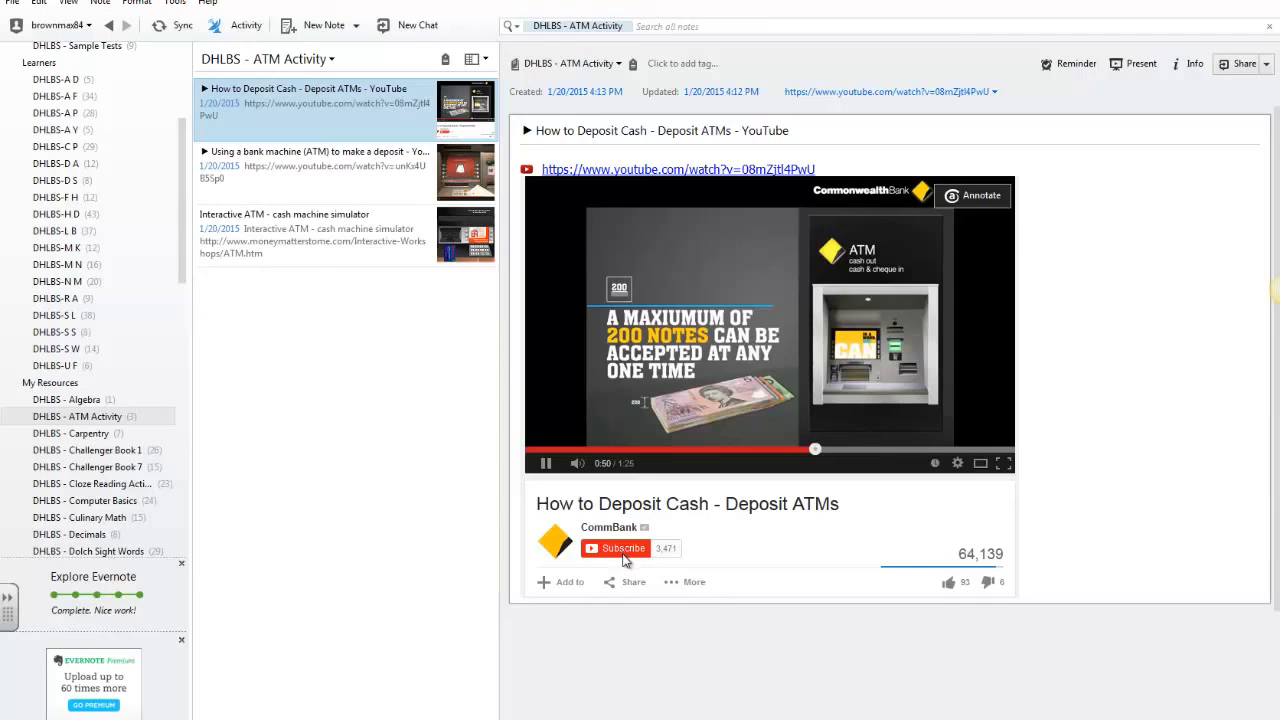
{"action": "left_click", "coordinate": [57, 113]}
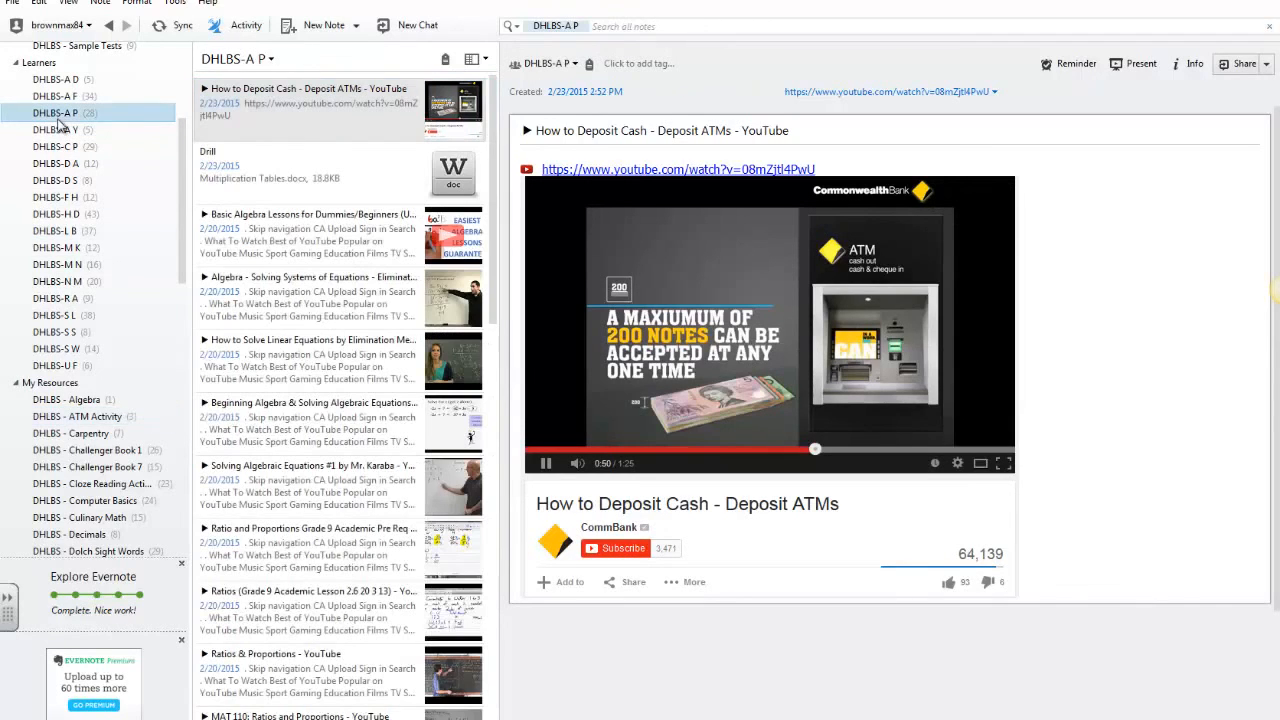